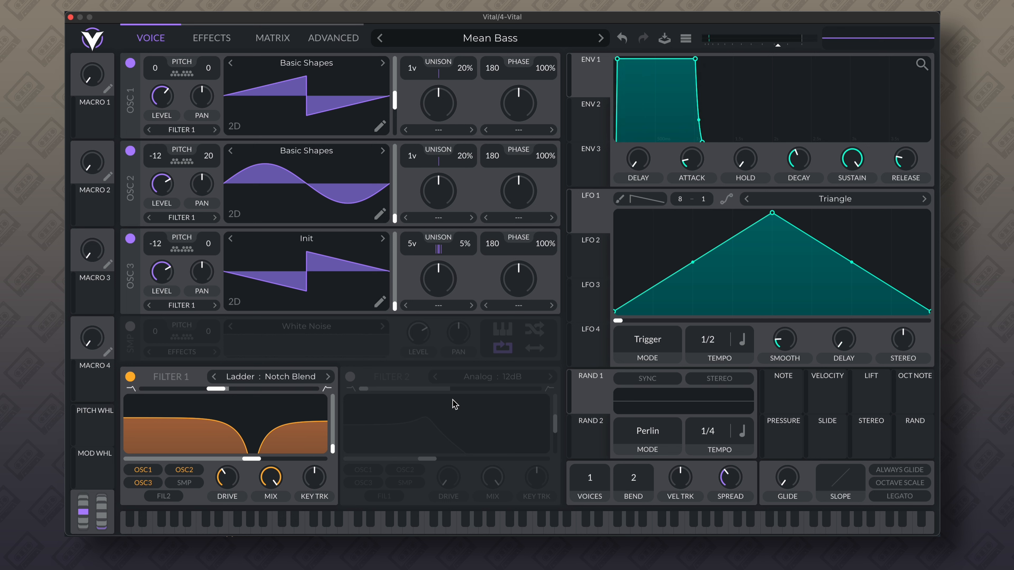
Reset the synth to an initialized preset
left_click(686, 40)
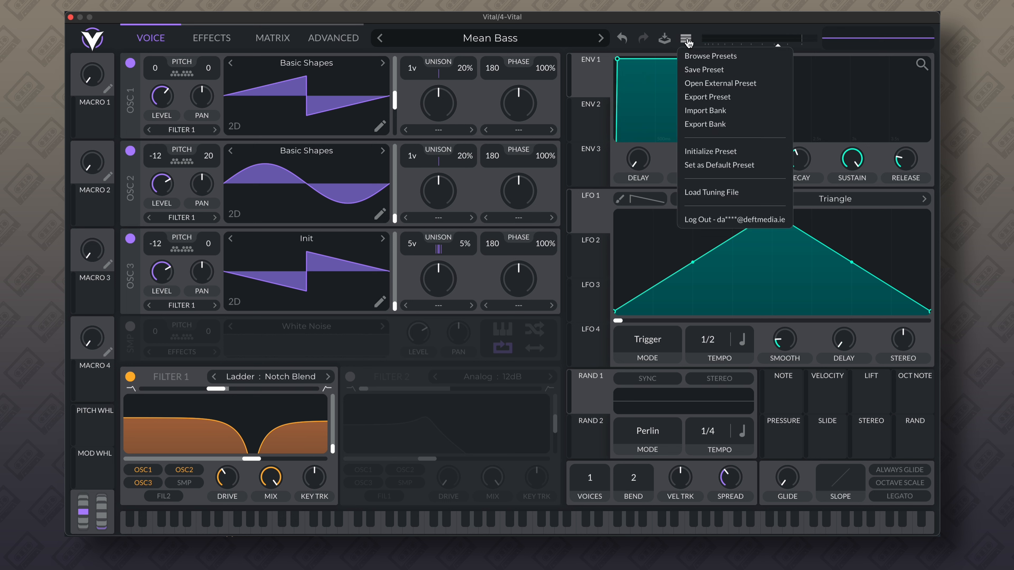
left_click(725, 152)
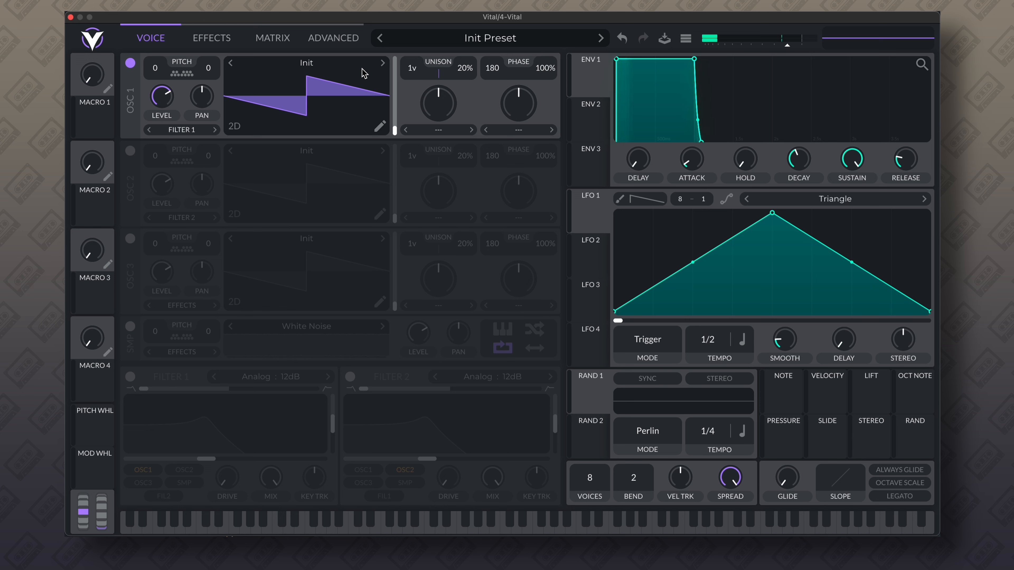
Load the Basic Shapes wavetable in oscillator 1, move its frame to the sawtooth shape, and slightly lower its level
left_click(383, 63)
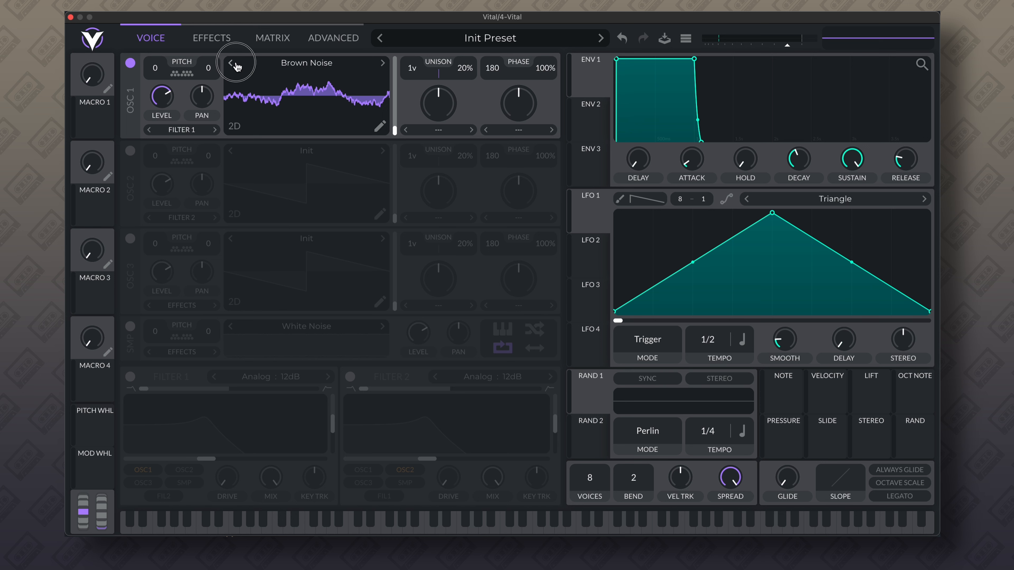
left_click(232, 63)
left_click(232, 63)
left_click(382, 65)
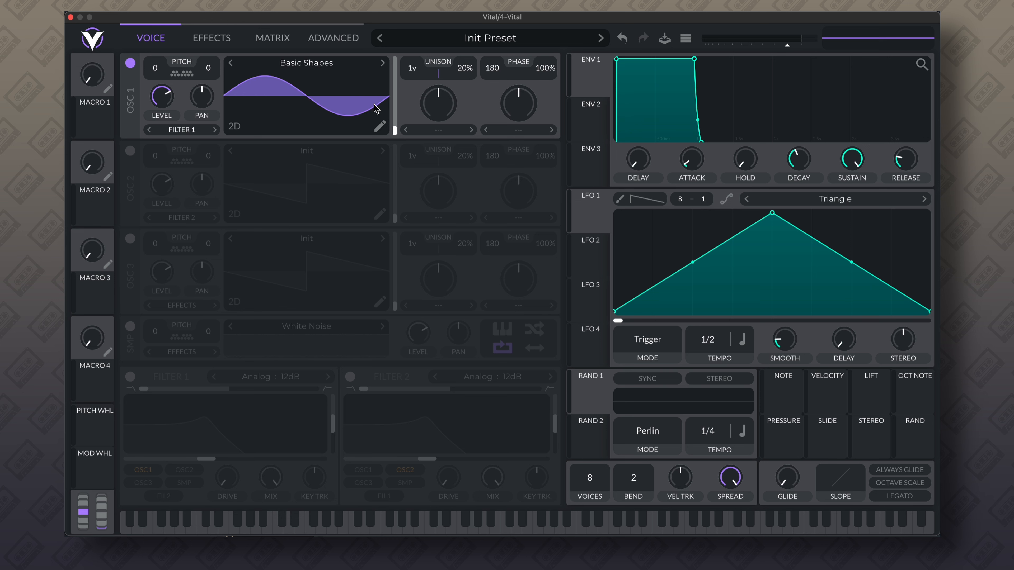
left_click_drag(392, 129, 399, 93)
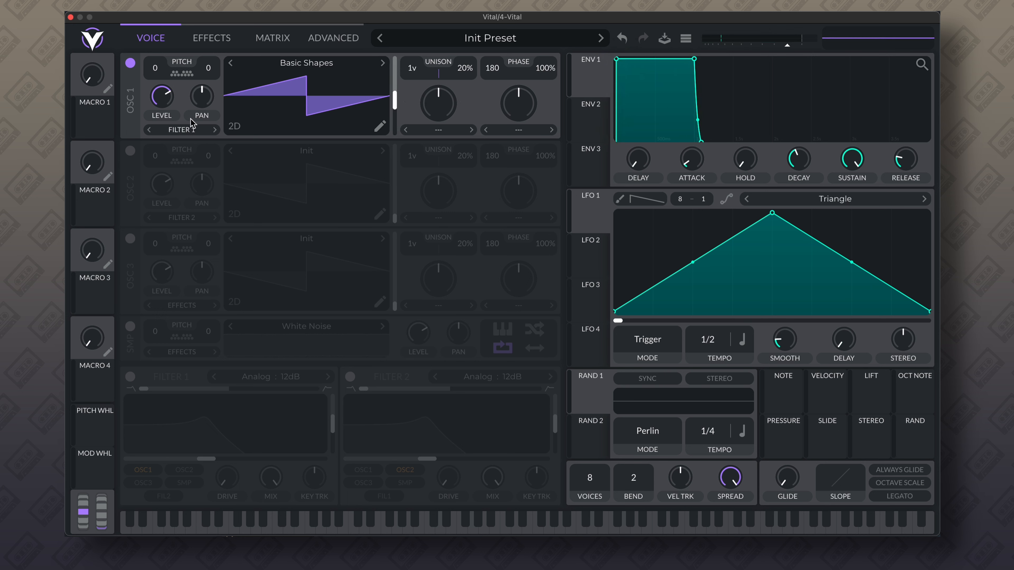
left_click_drag(170, 100, 171, 107)
Enable oscillator 2 with the Basic Shapes sine, transposed -12 semitones, fine-tuned to 20 cents, and routed to Filter 1
left_click(130, 152)
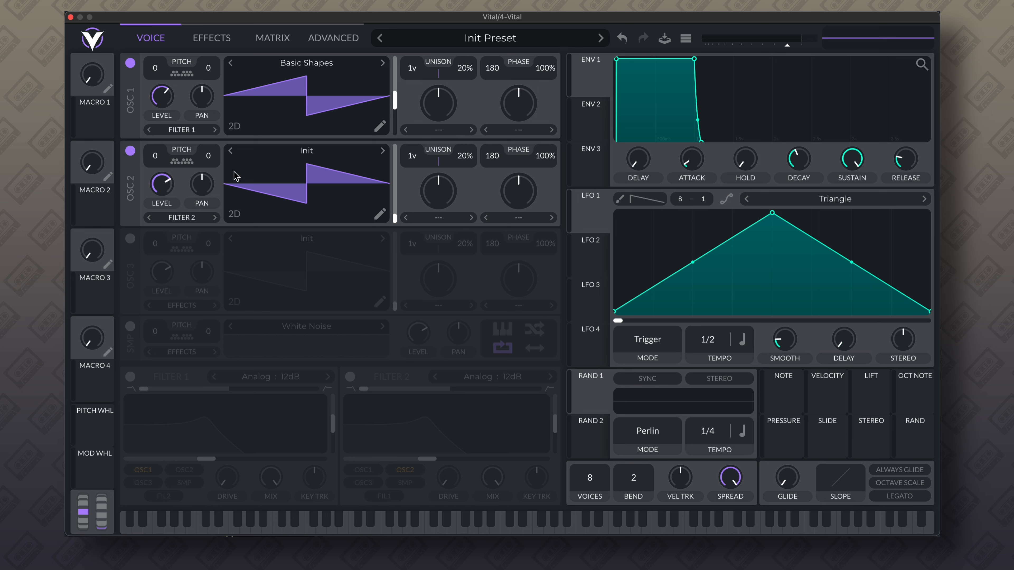
left_click(383, 152)
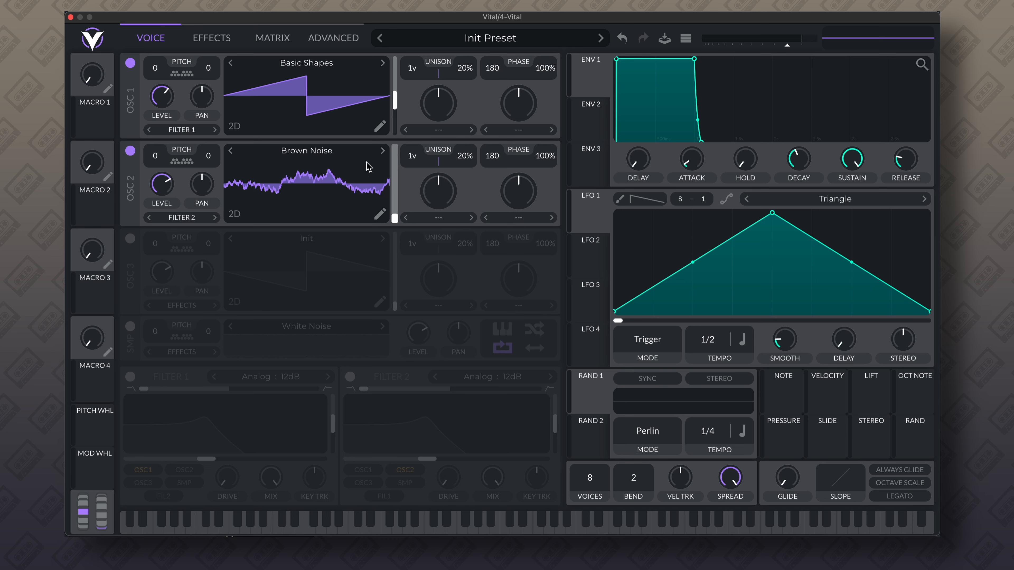
left_click(232, 153)
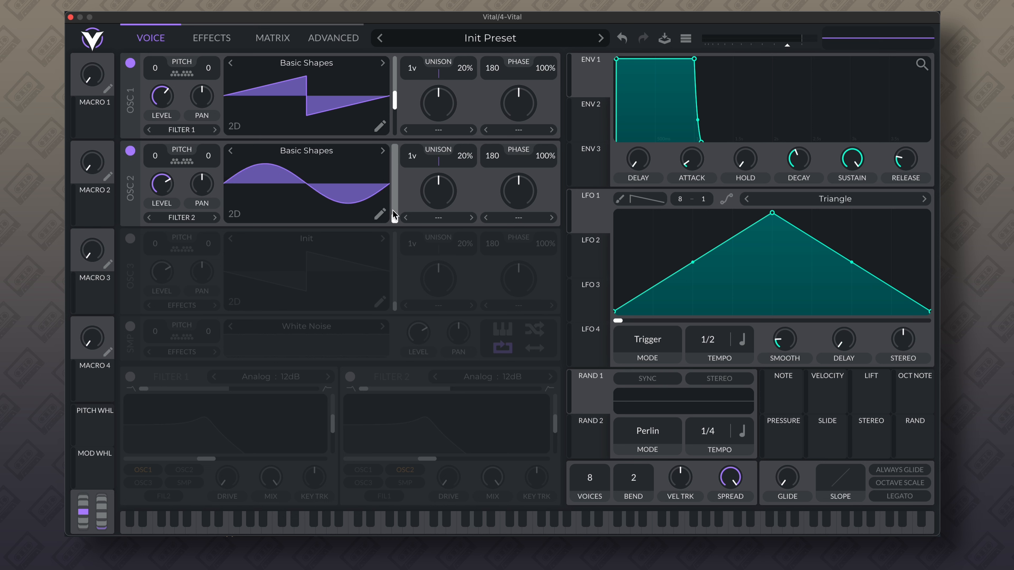
left_click_drag(156, 159, 159, 211)
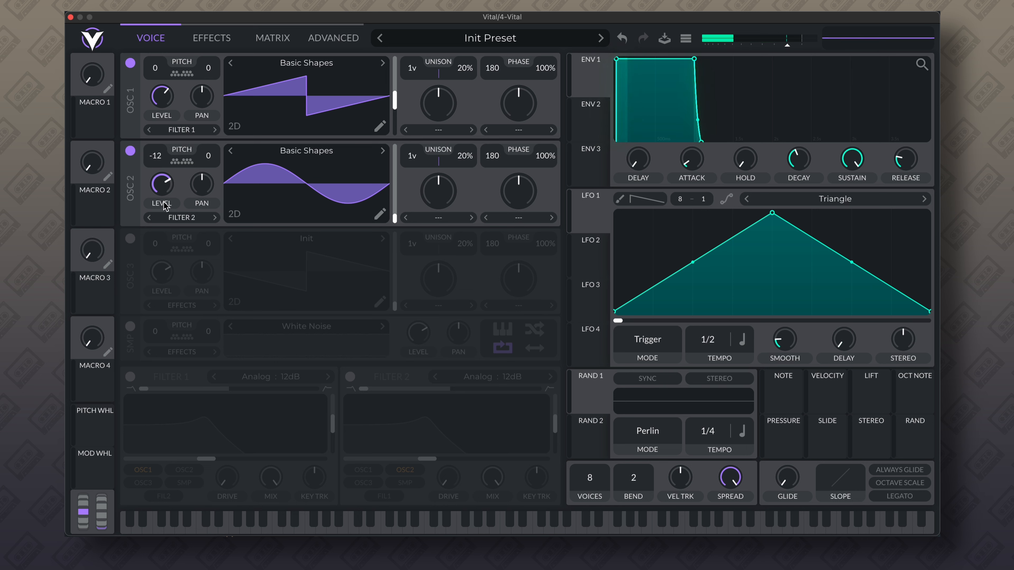
left_click_drag(213, 155, 214, 154)
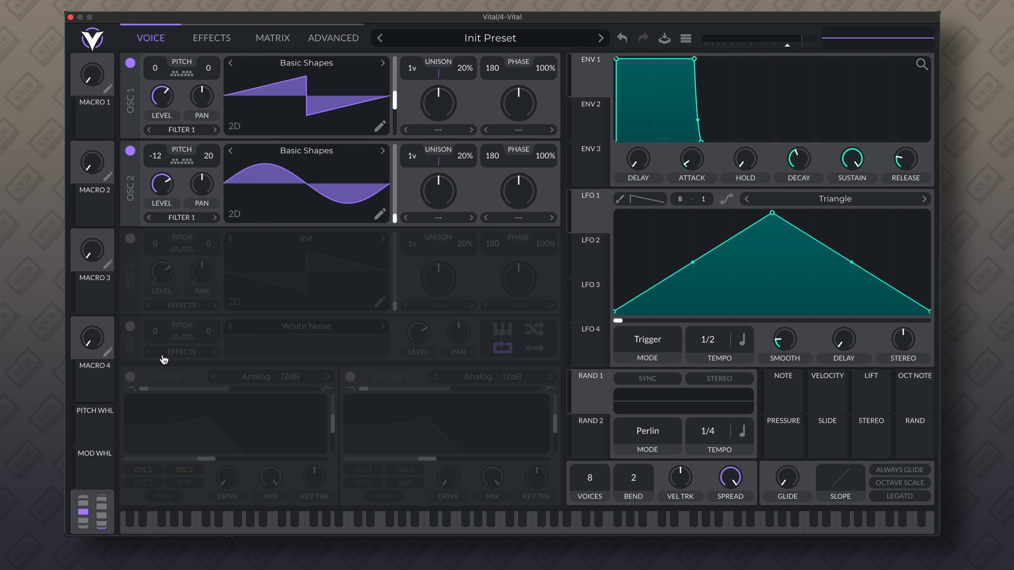
Enable Filter 1 and raise its cutoff frequency
left_click(129, 377)
left_click_drag(211, 421, 273, 421)
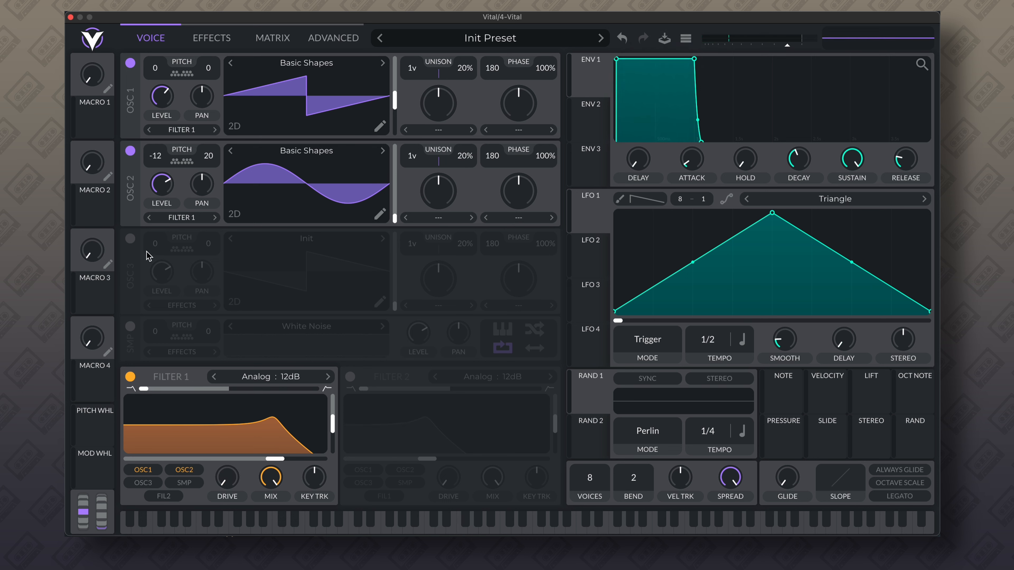
Enable oscillator 3 at -12 semitones, routed to Filter 1, with 5 unison voices and 5% detune
left_click(130, 240)
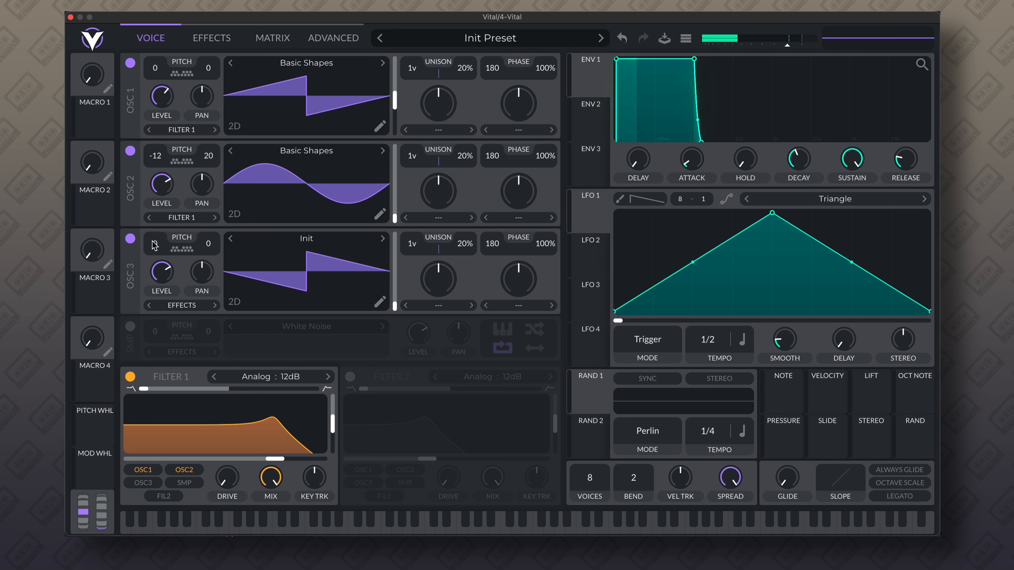
left_click_drag(155, 246, 159, 304)
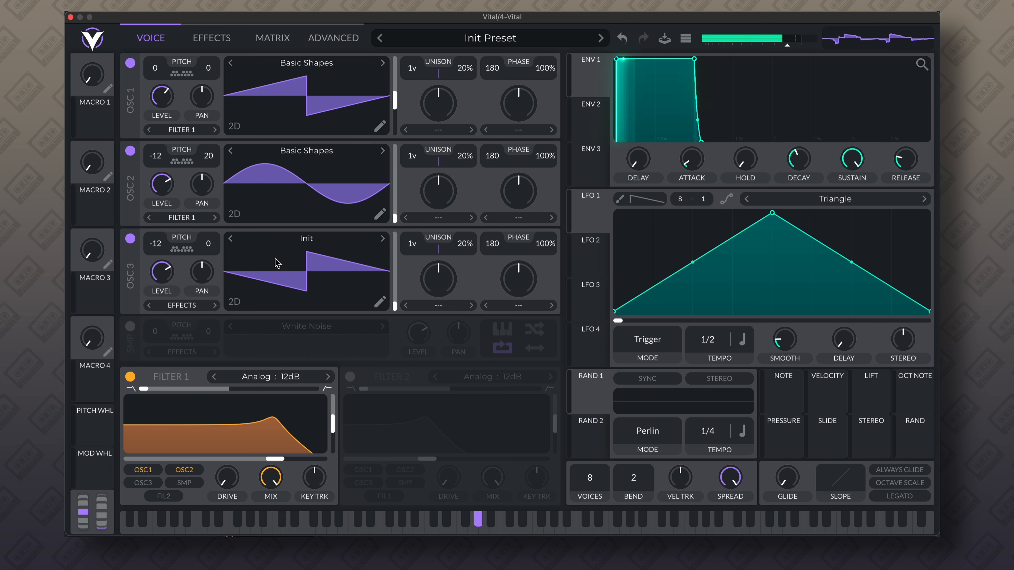
left_click(149, 306)
left_click(149, 307)
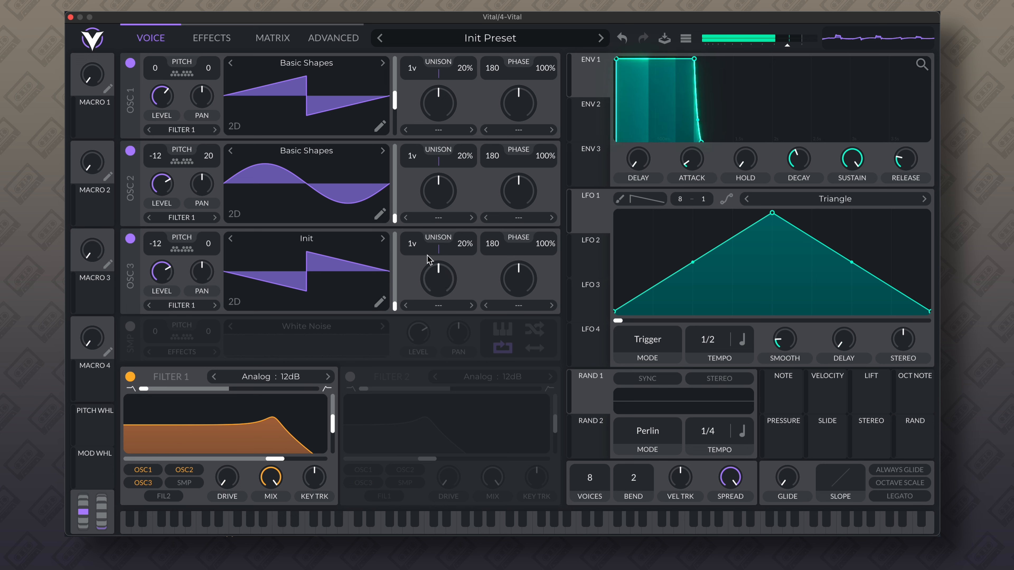
left_click_drag(412, 246, 414, 225)
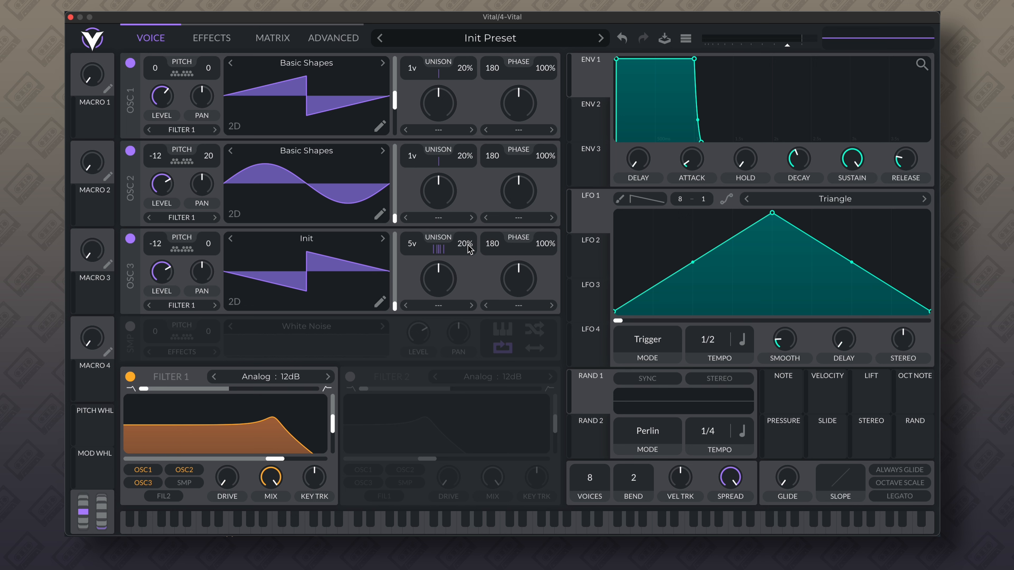
left_click_drag(470, 248, 468, 265)
Limit the patch to 1 voice with a reduced stereo spread, and slightly lengthen the attack of envelope 1
left_click_drag(592, 484, 598, 537)
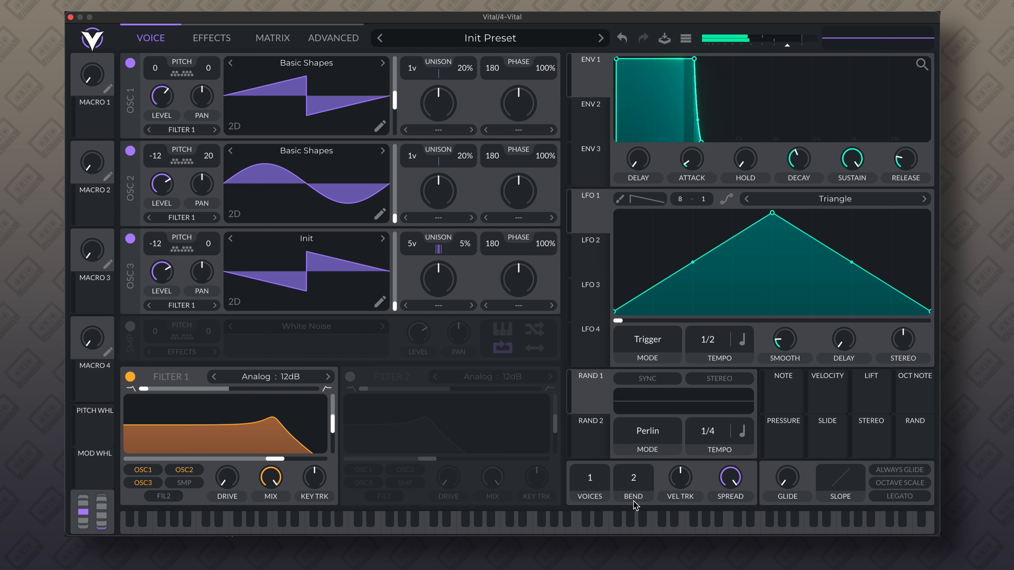
left_click_drag(729, 483, 731, 538)
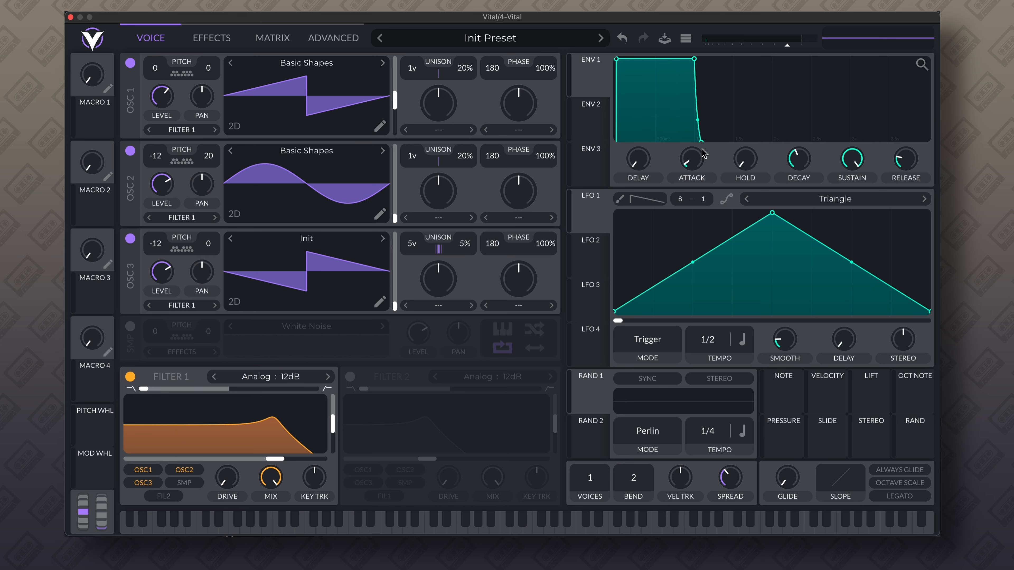
left_click_drag(693, 163, 697, 157)
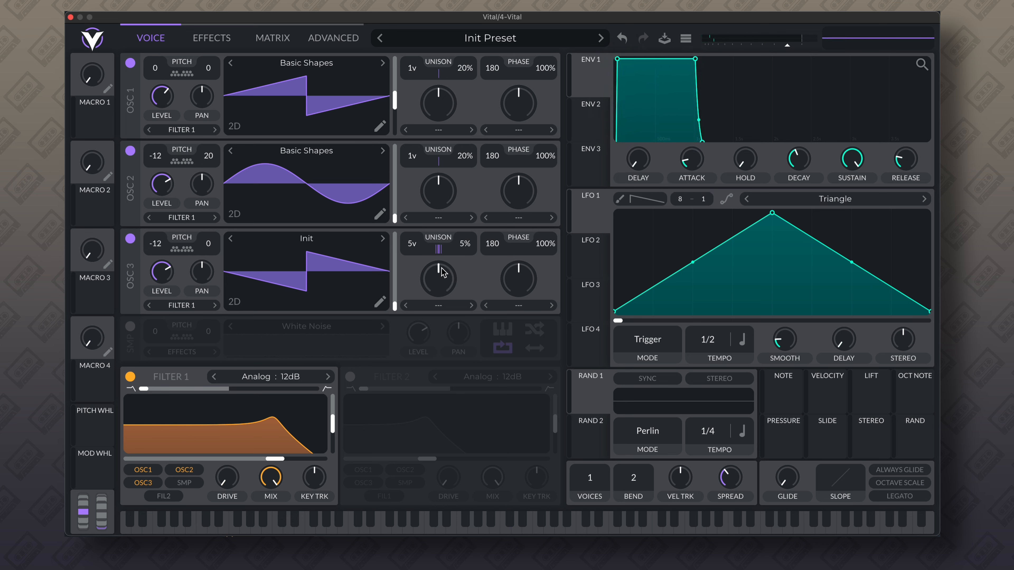
Change the Filter 1 model to Ladder with the Notch Blend style
left_click(278, 378)
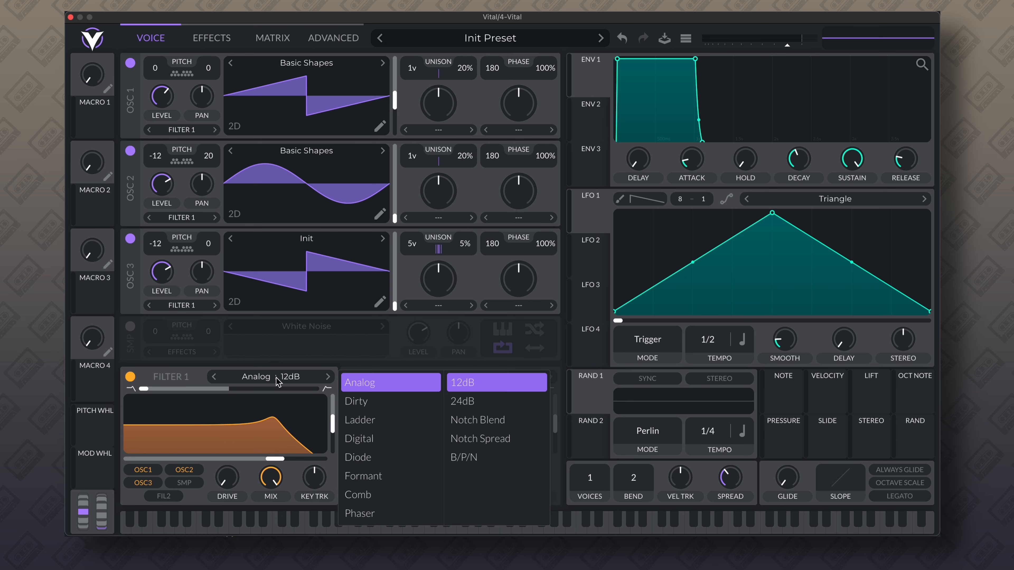
left_click(375, 422)
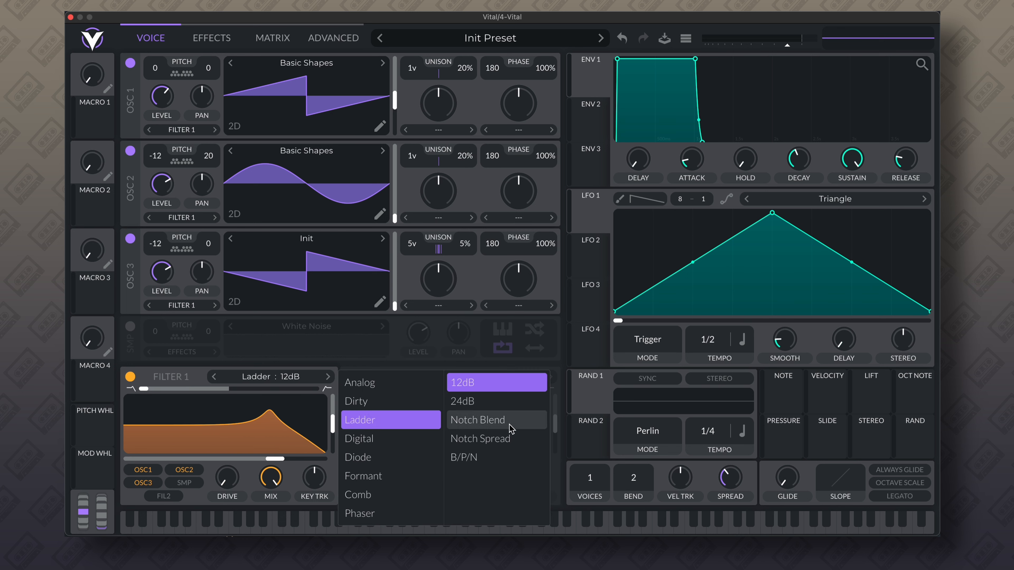
left_click(479, 421)
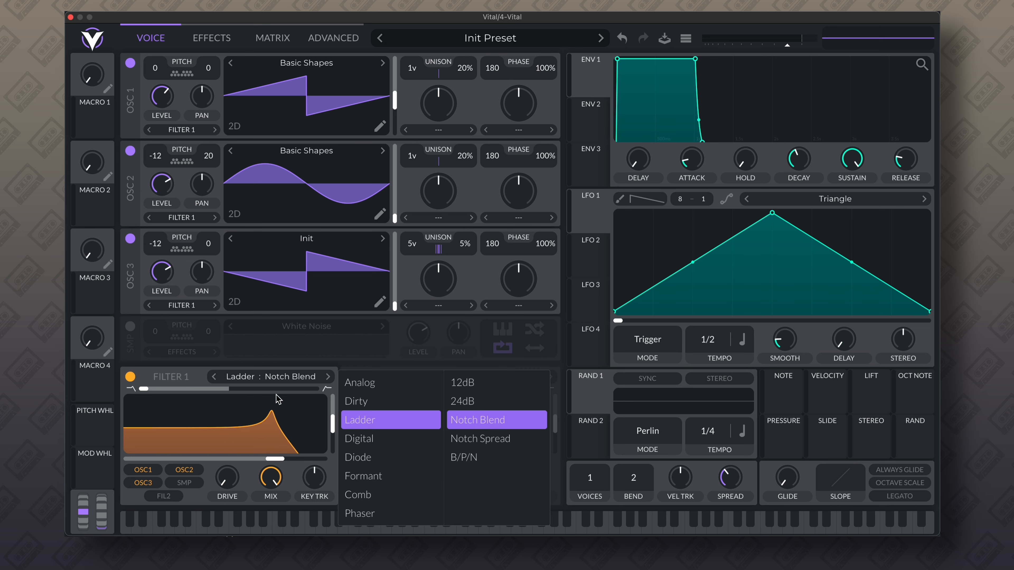
left_click(198, 379)
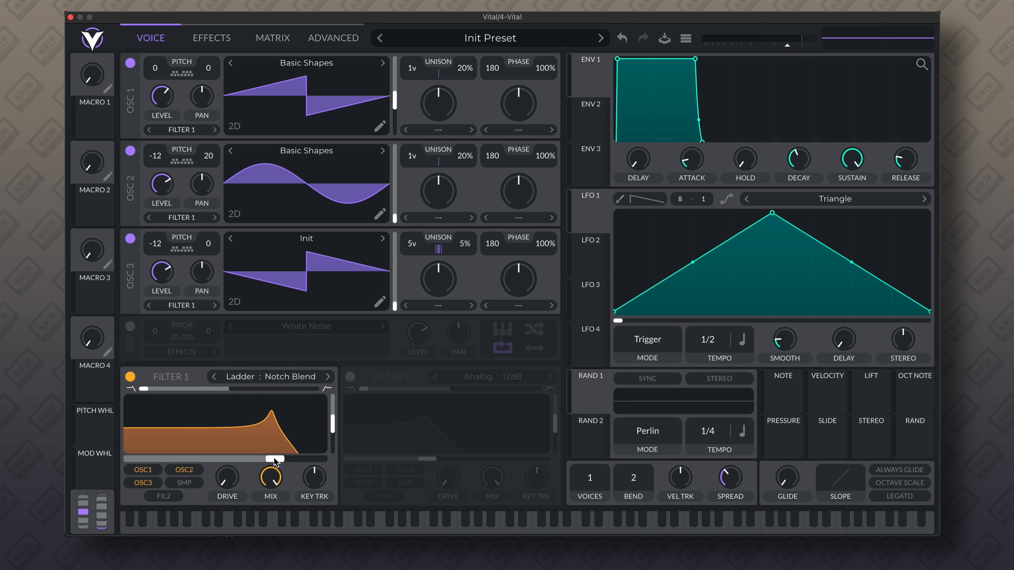
Shape Filter 1 into a notch with 0% resonance, a centered blend, a slightly lower cutoff, and some added drive
mouse_move(274, 461)
left_mouse_down()
mouse_move(241, 466)
mouse_move(262, 462)
left_mouse_up()
left_click_drag(336, 436, 334, 457)
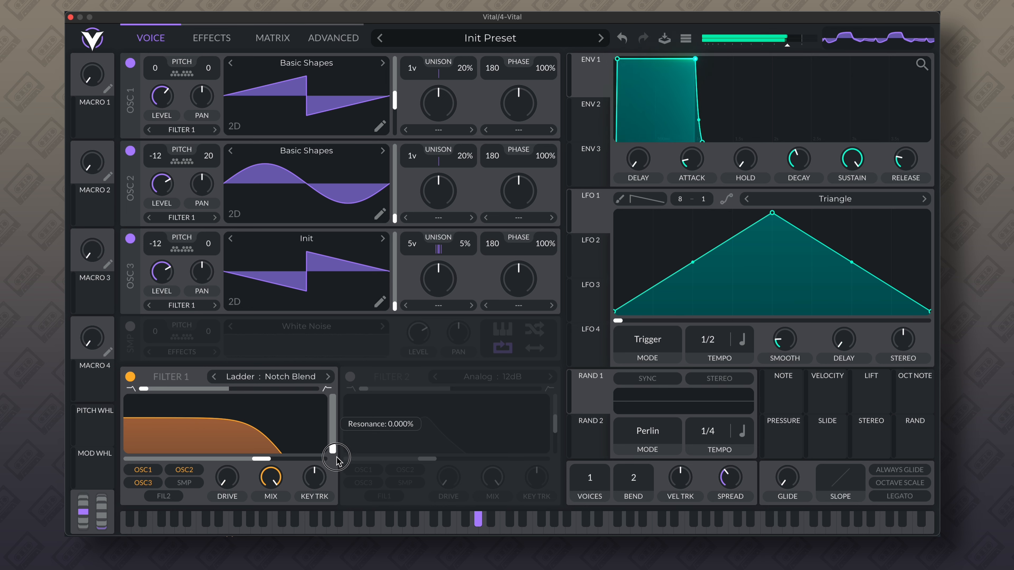
left_click_drag(264, 464, 272, 464)
left_click_drag(146, 395, 221, 394)
left_click_drag(268, 460, 234, 449)
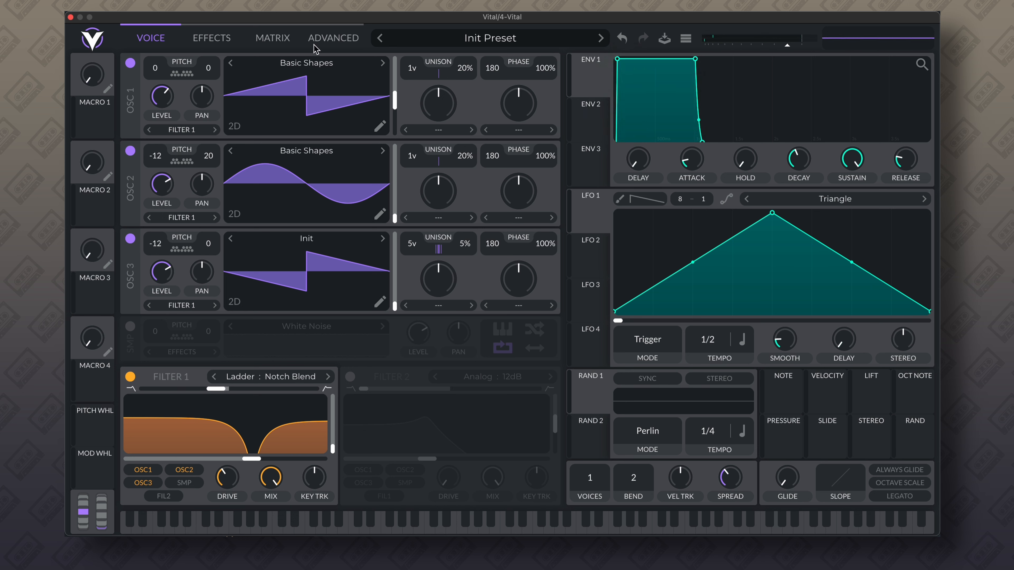
Enable the Compressor effect in Multiband mode and slightly lower the master output volume
left_click(218, 40)
left_click(130, 114)
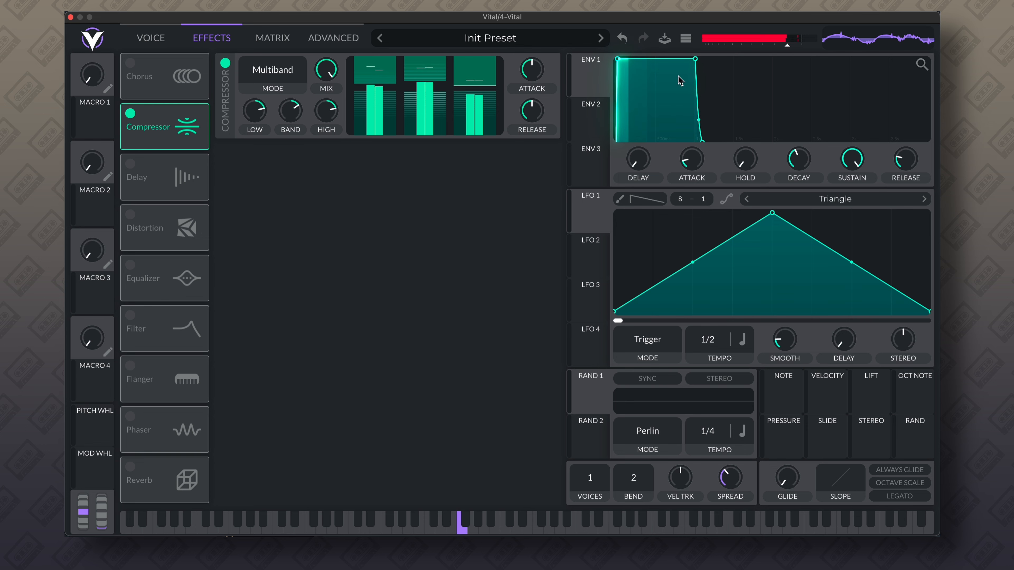
left_click_drag(788, 46, 780, 46)
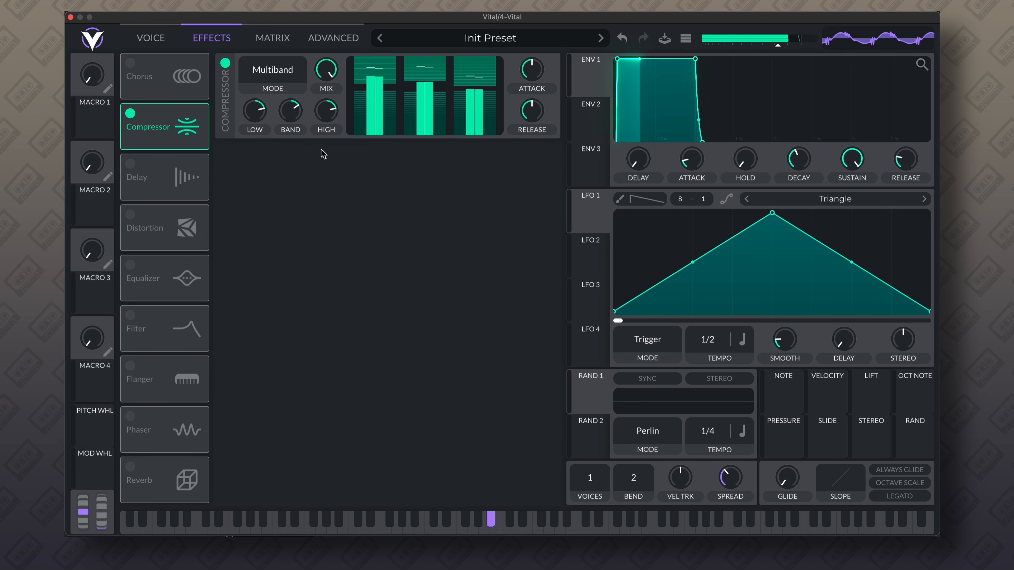
Enable the Distortion effect, set its type to Hard Clip with no filter, and increase its drive
left_click(130, 214)
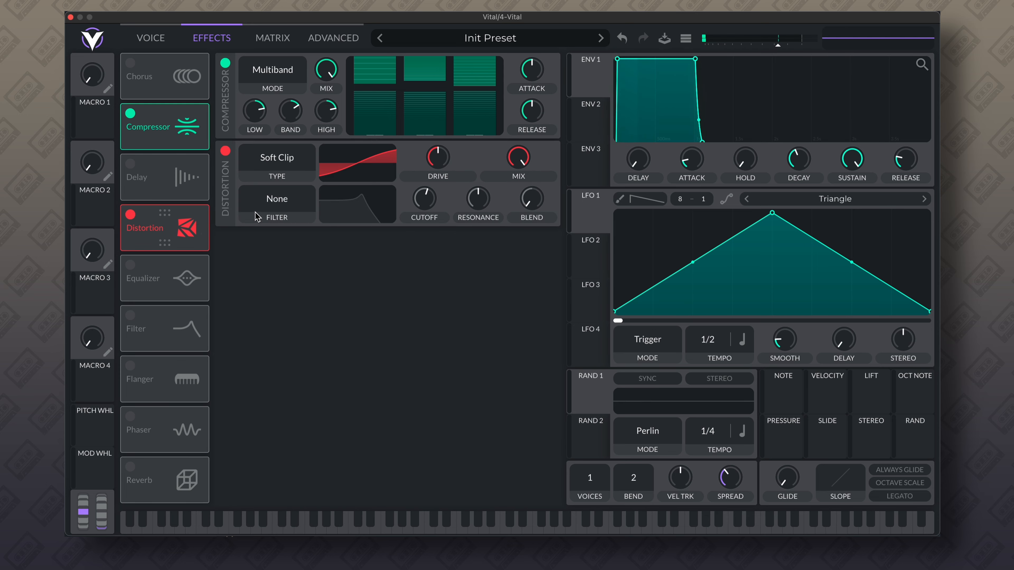
left_click(279, 157)
left_click(273, 196)
left_click_drag(443, 156, 446, 150)
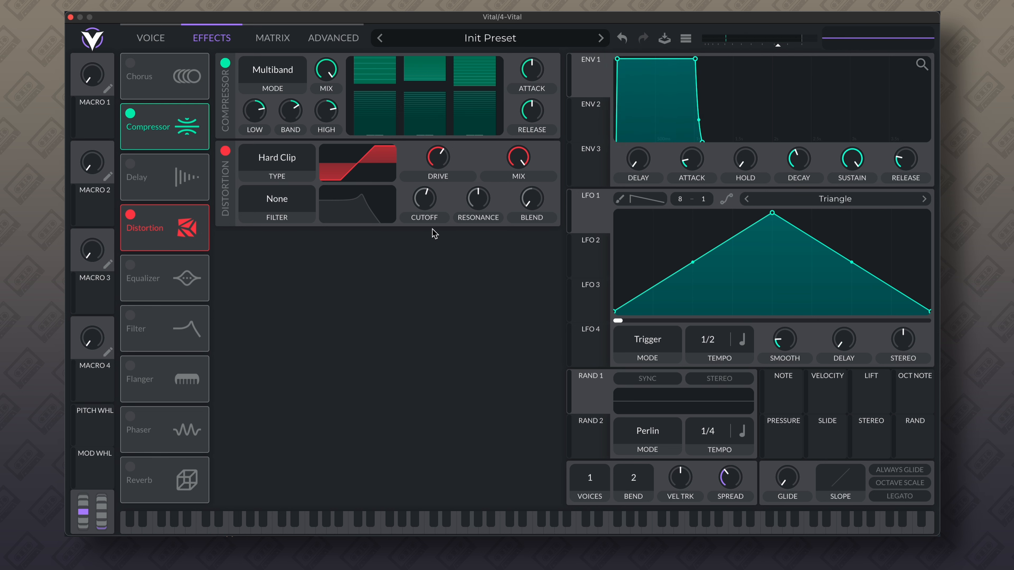
Save the preset as "Mean Bass" with the Bass style
left_click(665, 39)
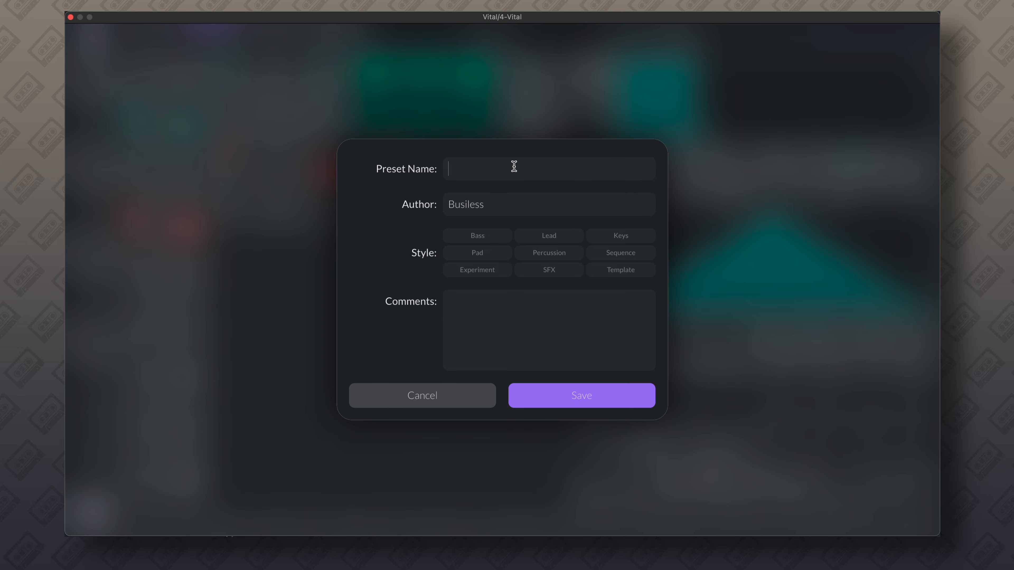
type("Mean Bass")
left_click(486, 239)
left_click(579, 396)
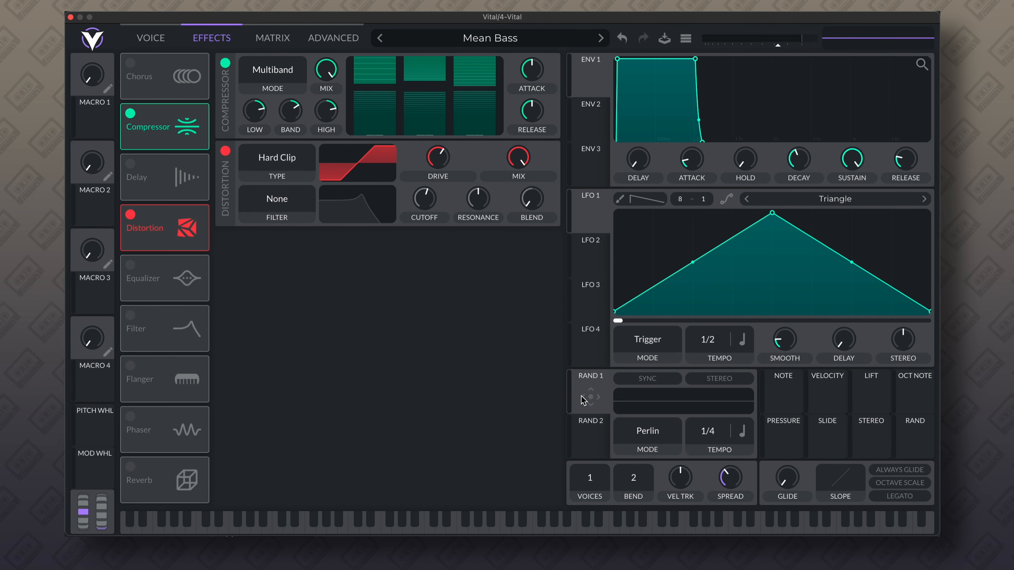